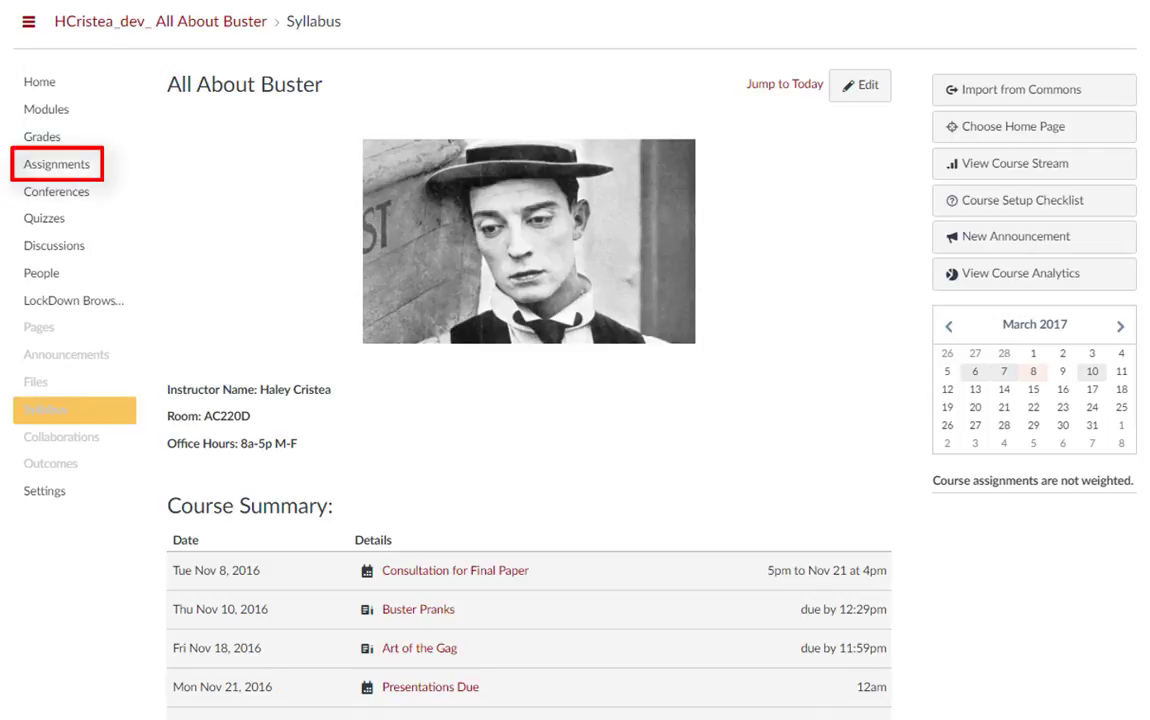
Step: Look over the Damfino! assignment, Buster Keaton Quiz and Steamboat Bill, Jr. discussion options
click(38, 166)
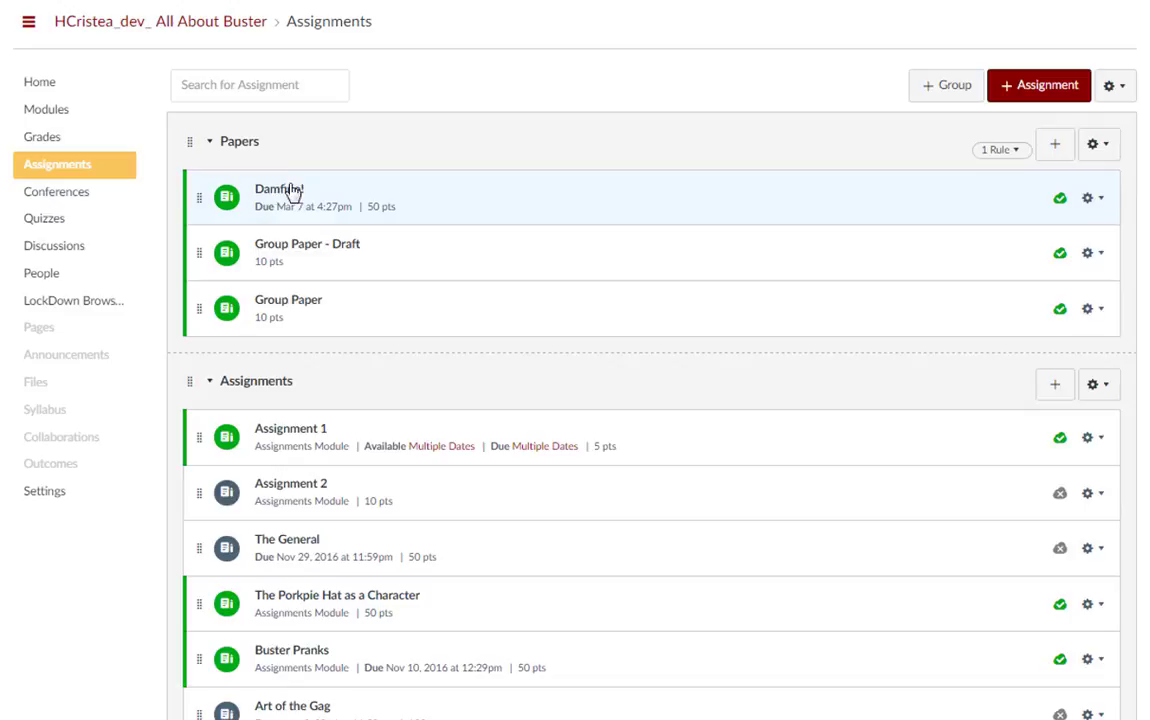
click(280, 190)
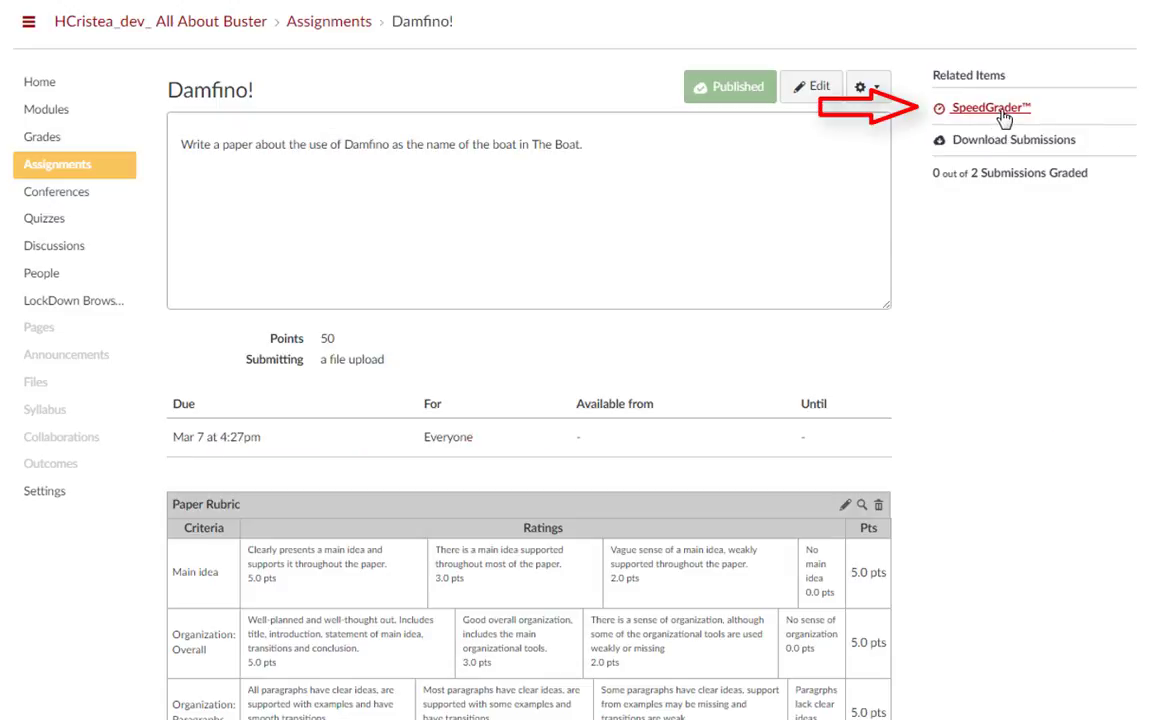
click(44, 218)
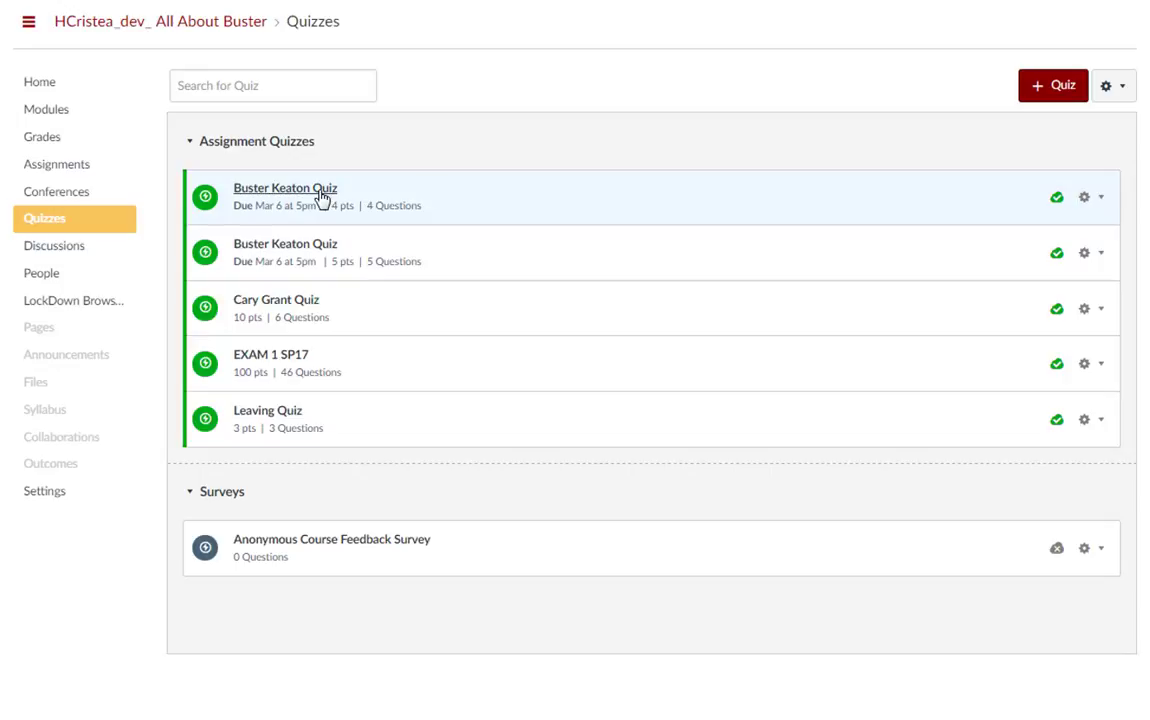
click(322, 200)
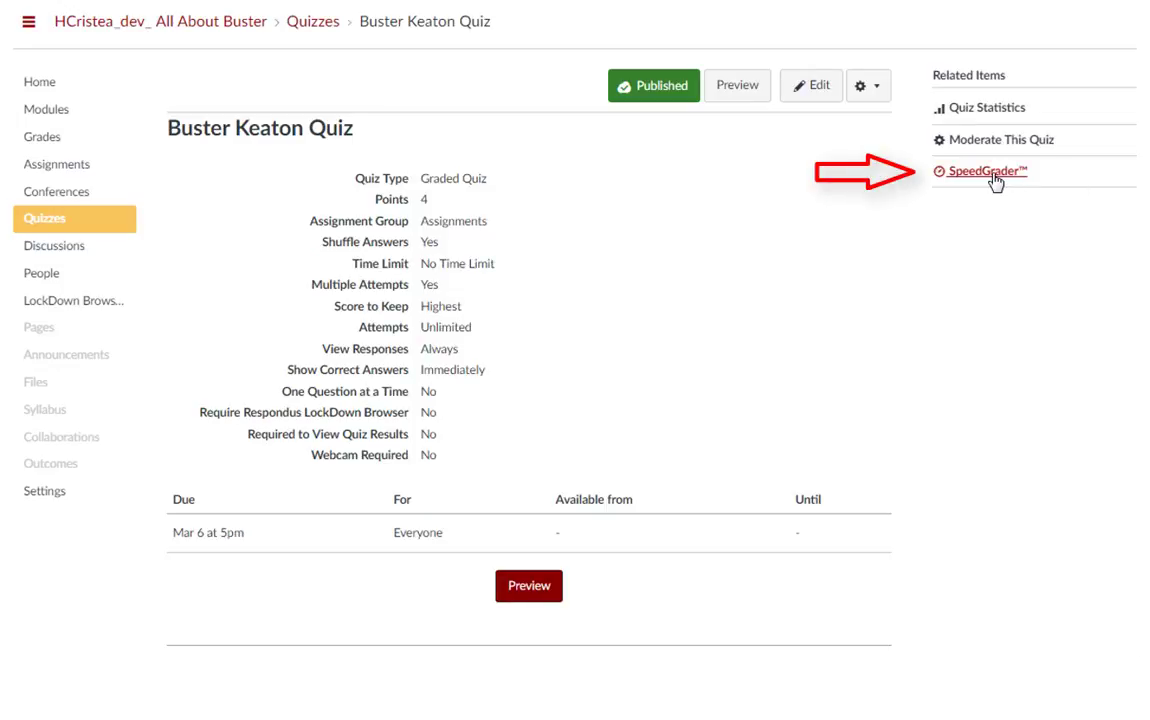
click(33, 250)
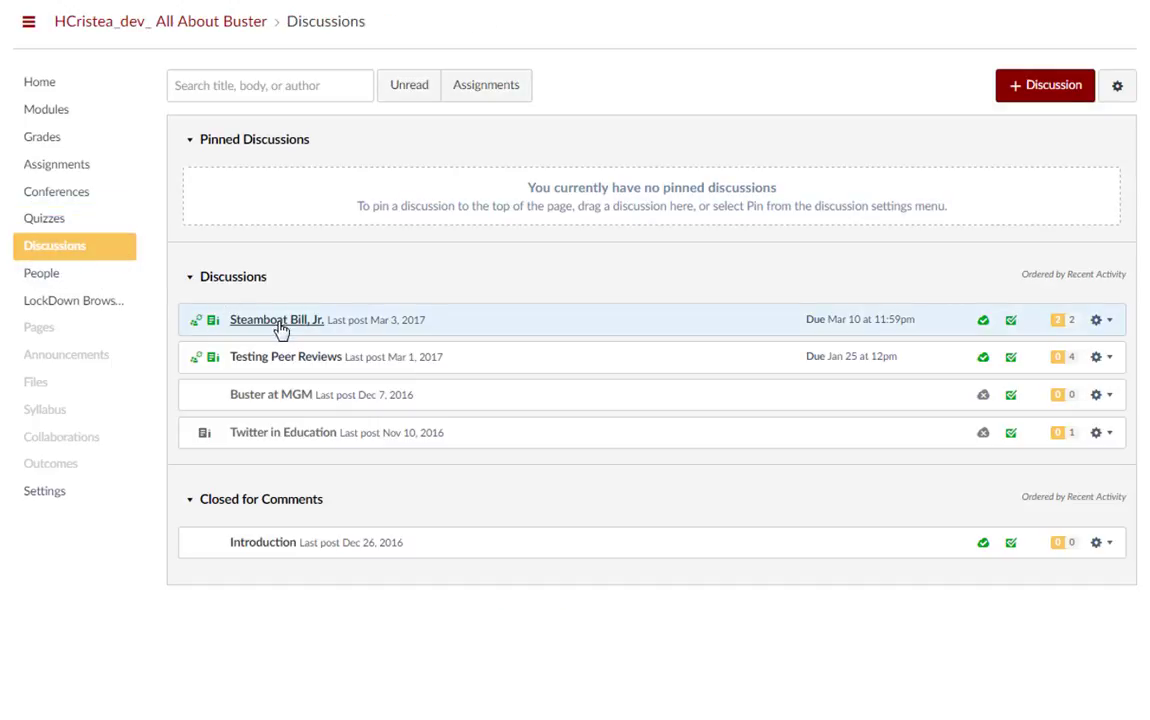
click(278, 321)
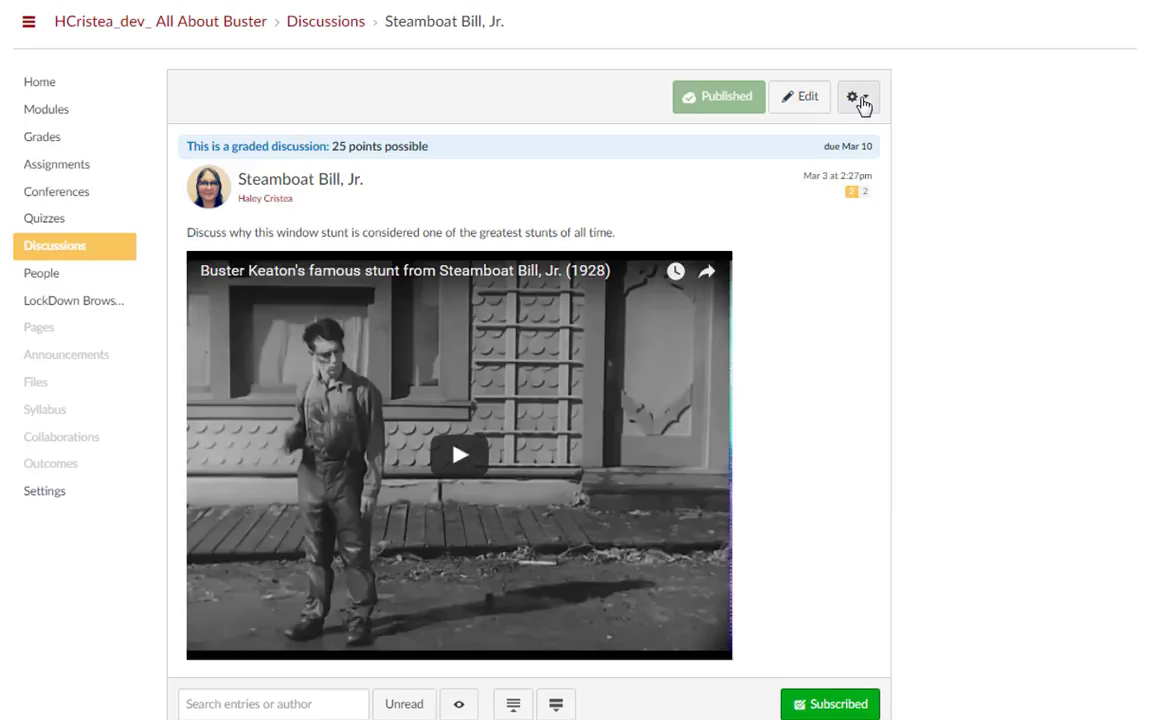
click(866, 100)
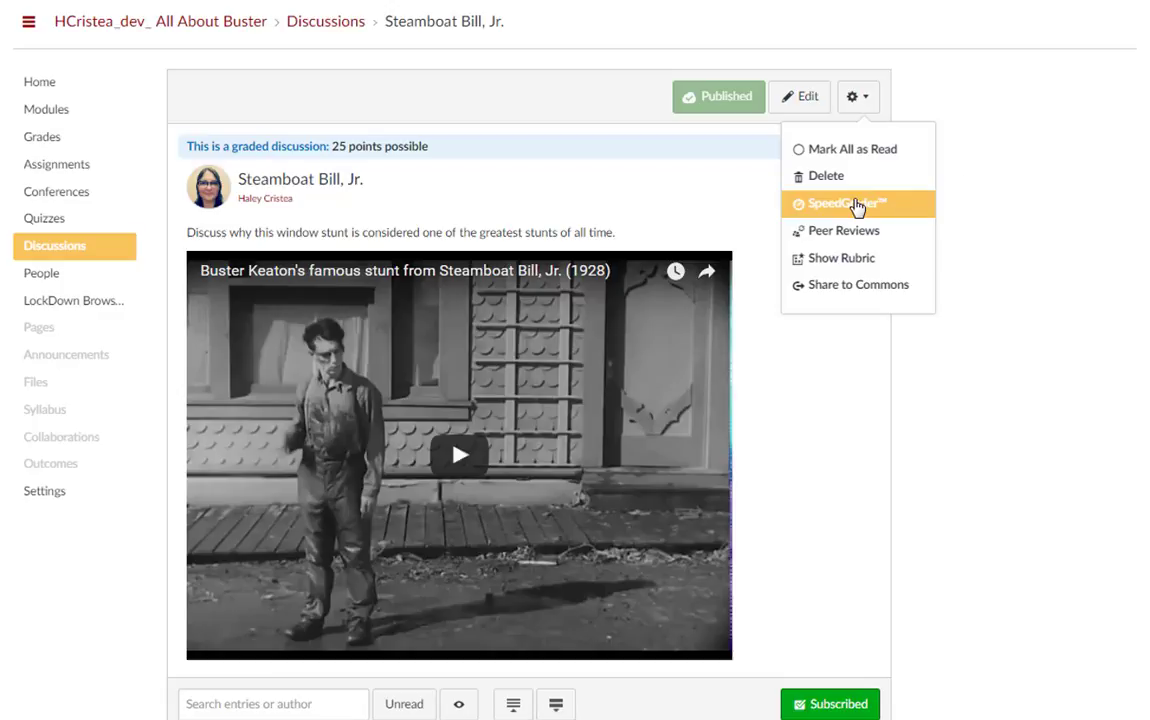
Step: From the gradebook, open a student's Damfino! submission in SpeedGrader
click(48, 140)
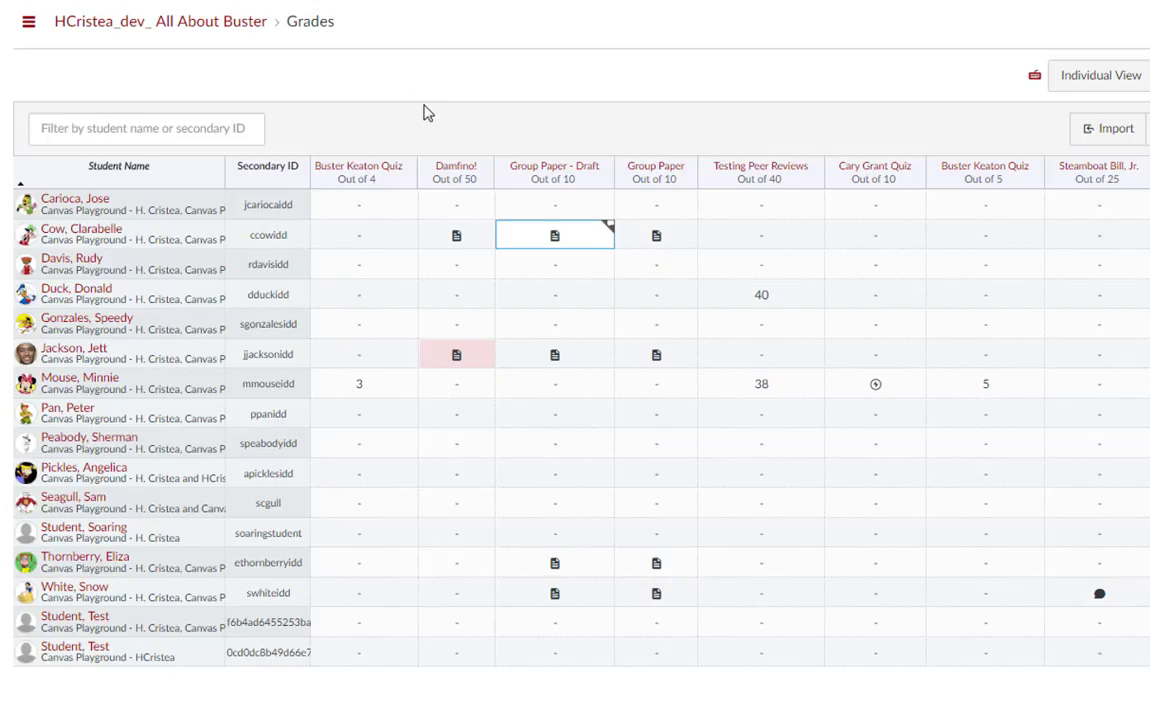
click(490, 232)
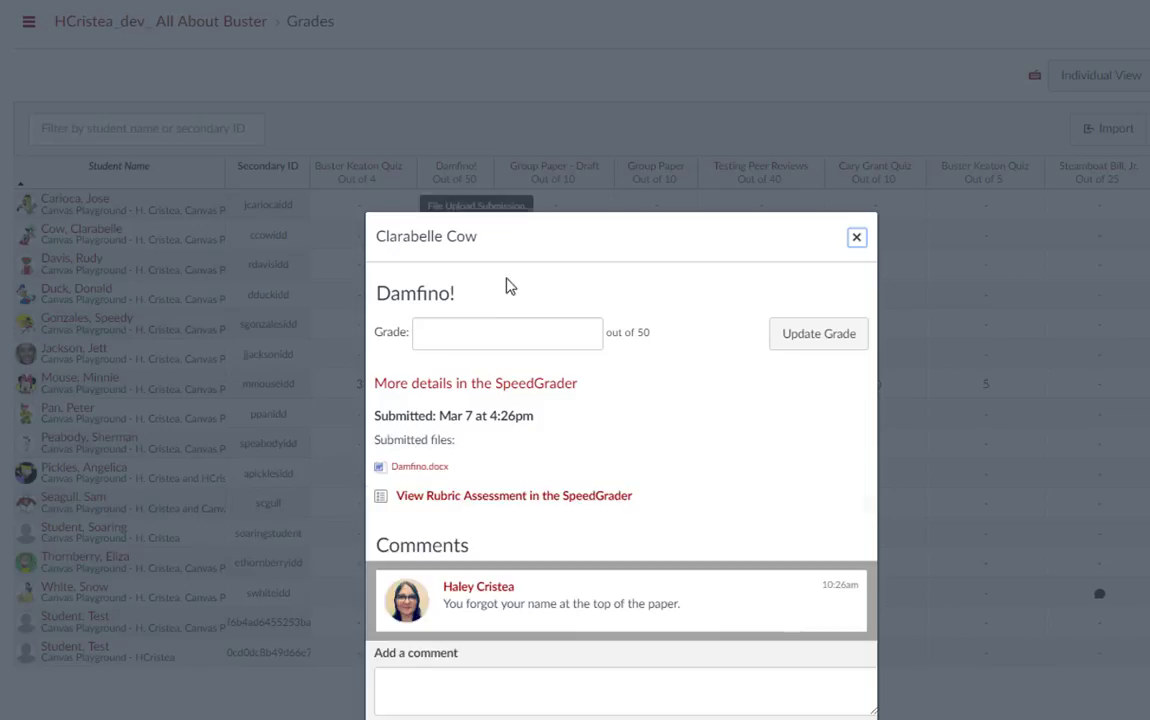
click(511, 384)
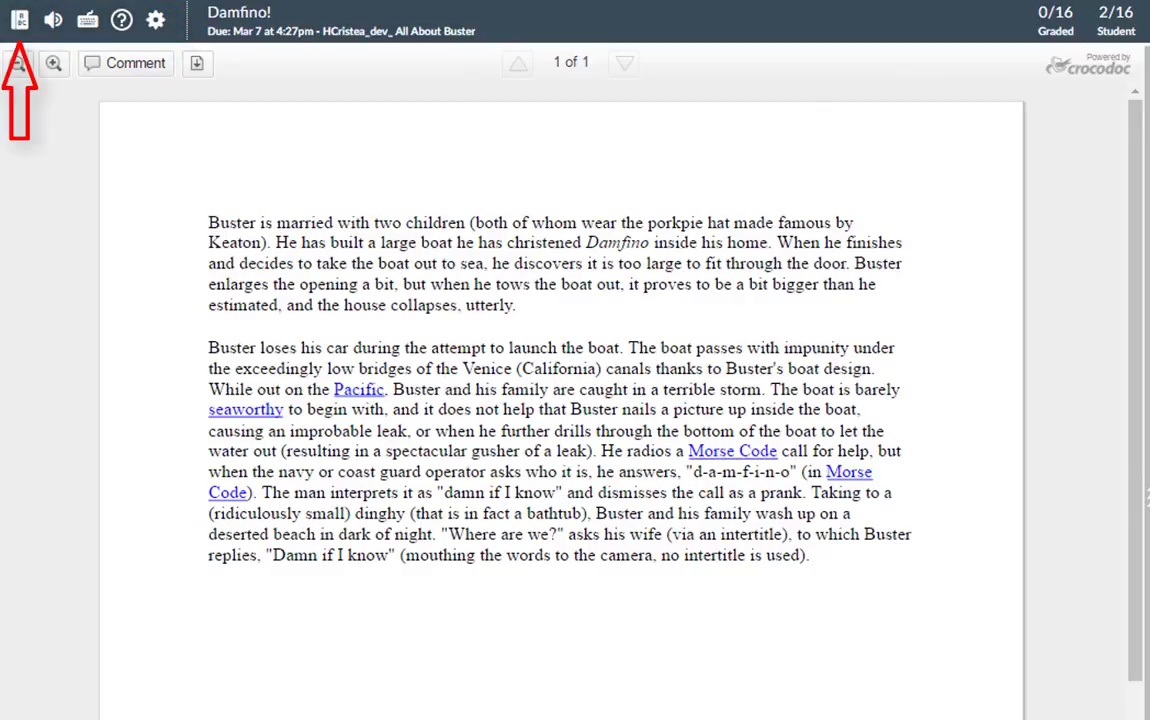
click(55, 25)
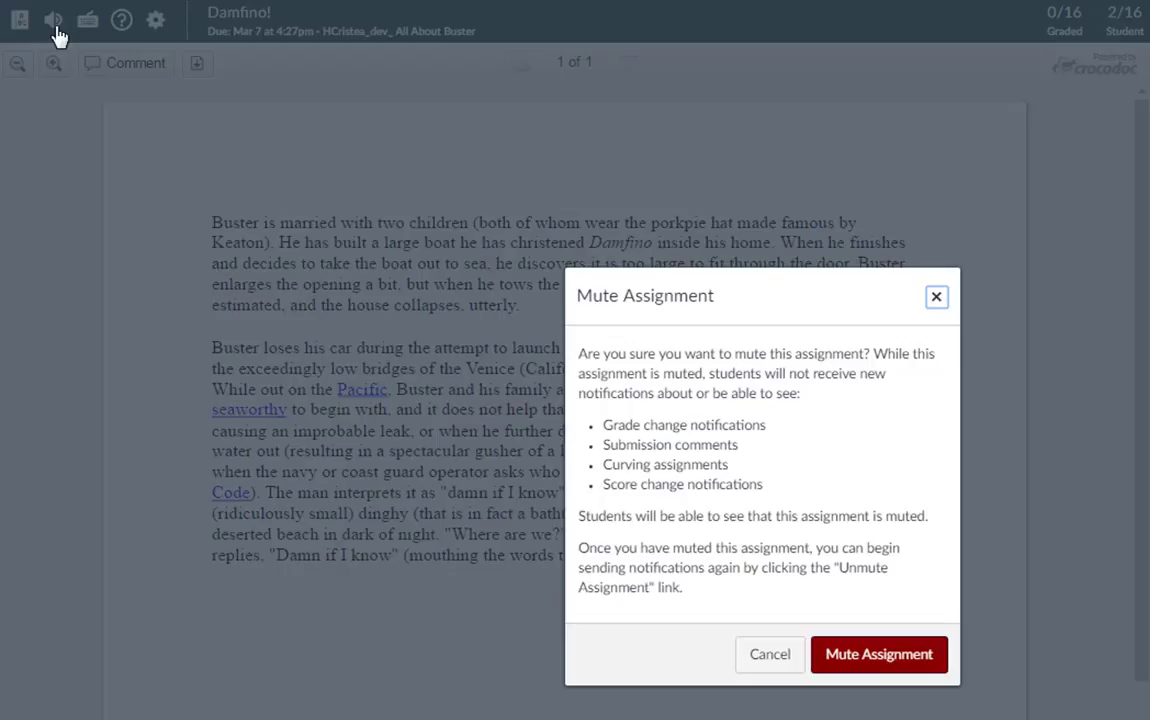
click(936, 297)
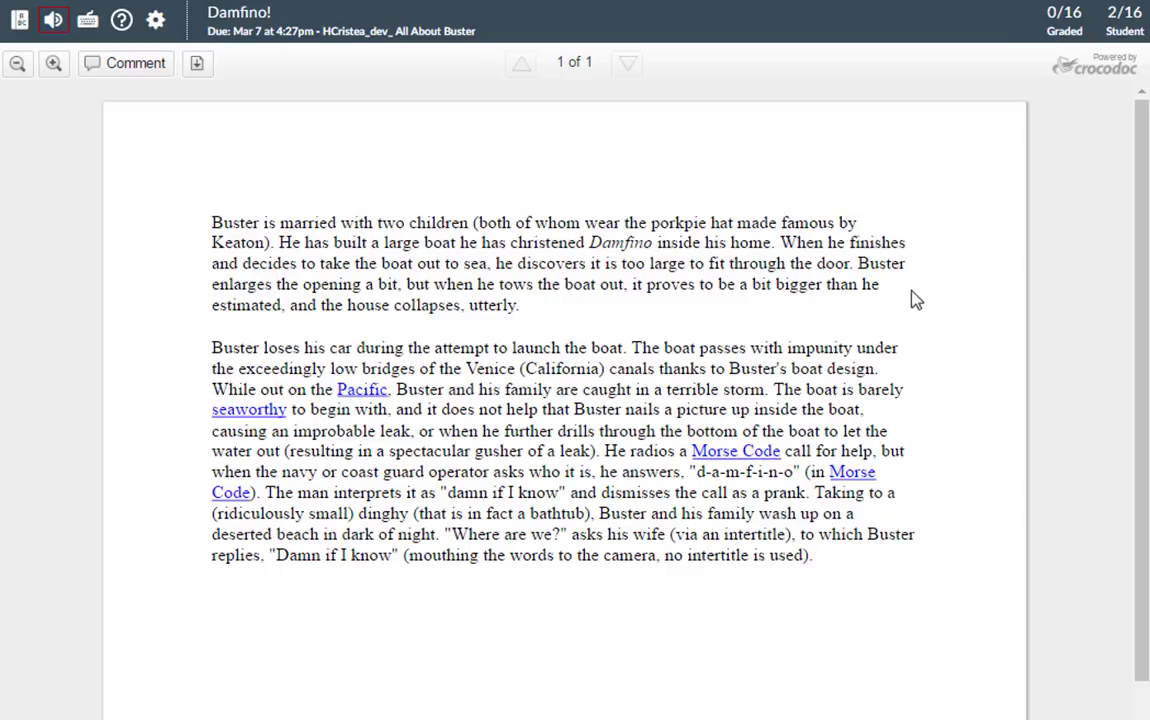
click(88, 30)
click(938, 407)
click(122, 35)
key(Escape)
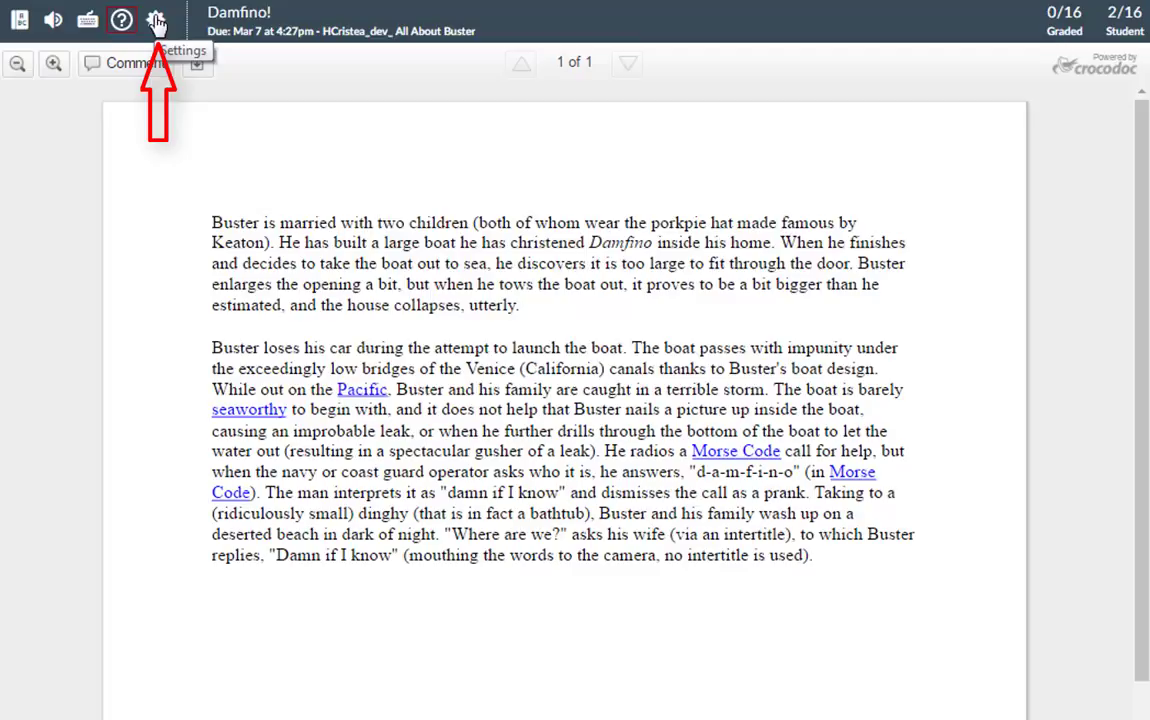
click(157, 21)
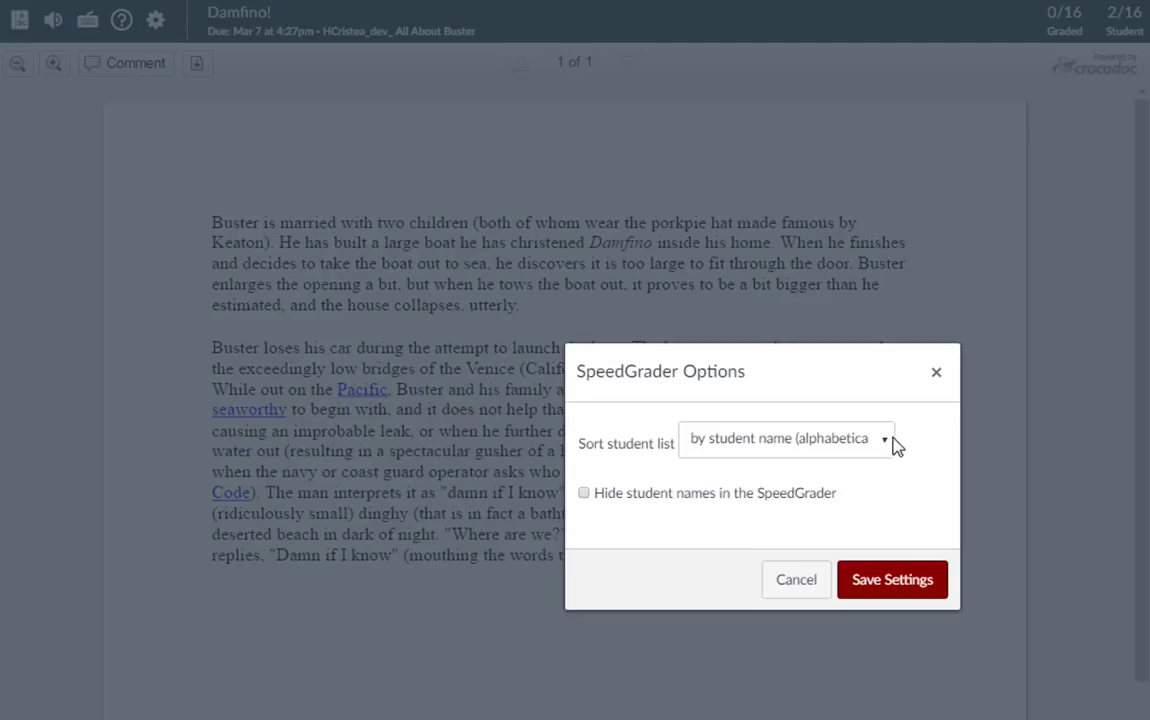
click(885, 440)
click(905, 463)
click(585, 494)
click(585, 494)
click(936, 372)
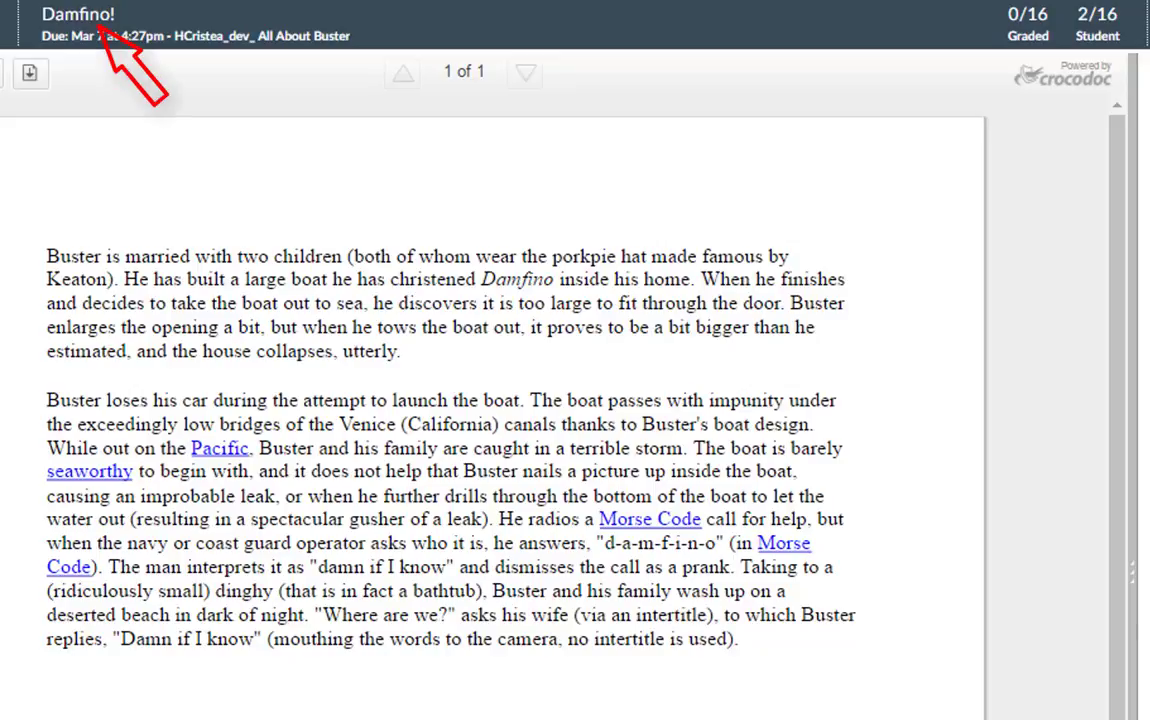
Step: Download all Damfino! submissions as a zip from the assignment page
click(100, 18)
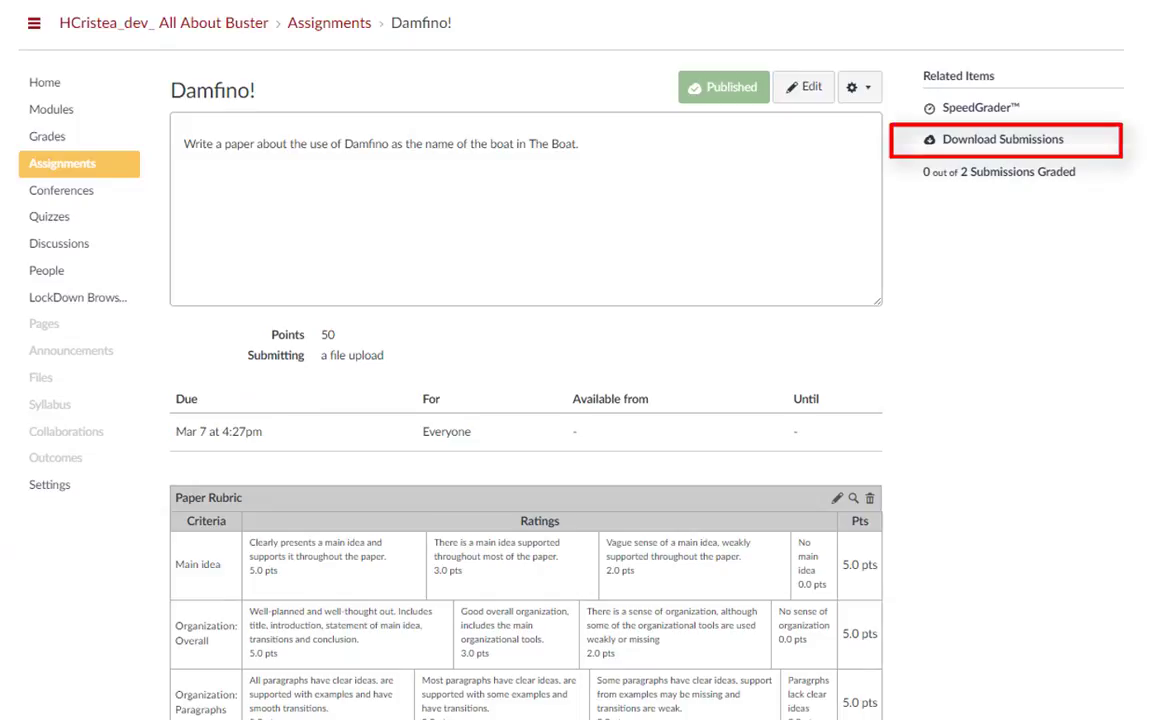
click(1050, 141)
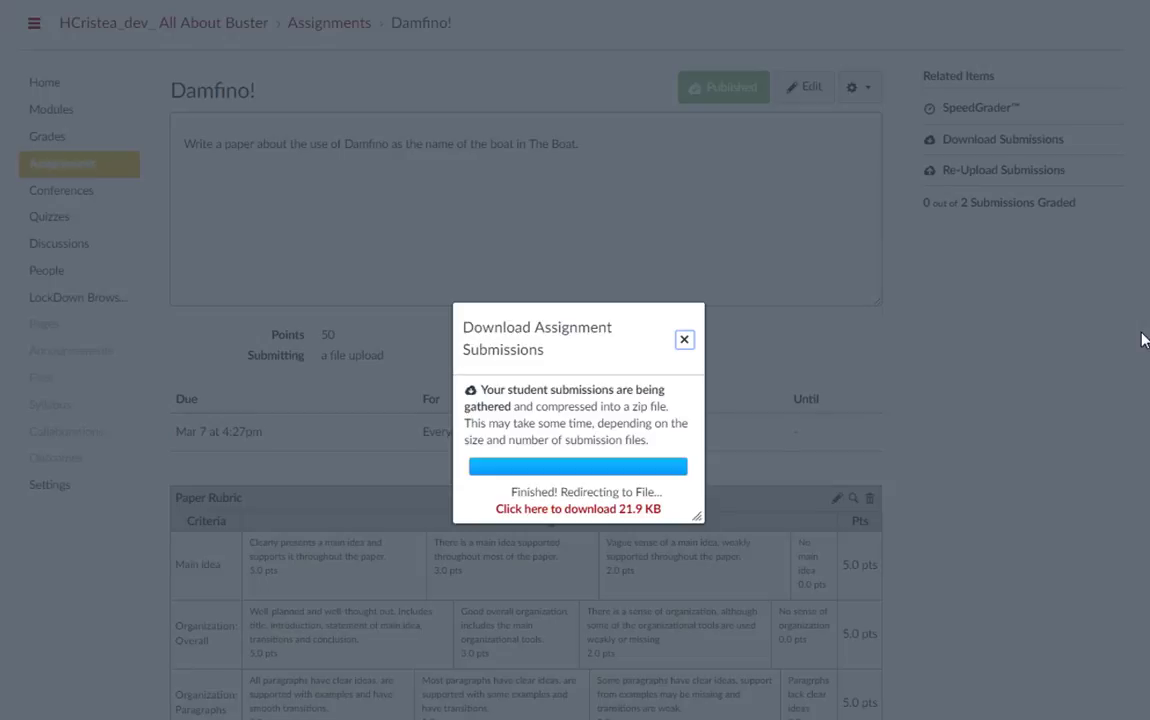
click(684, 340)
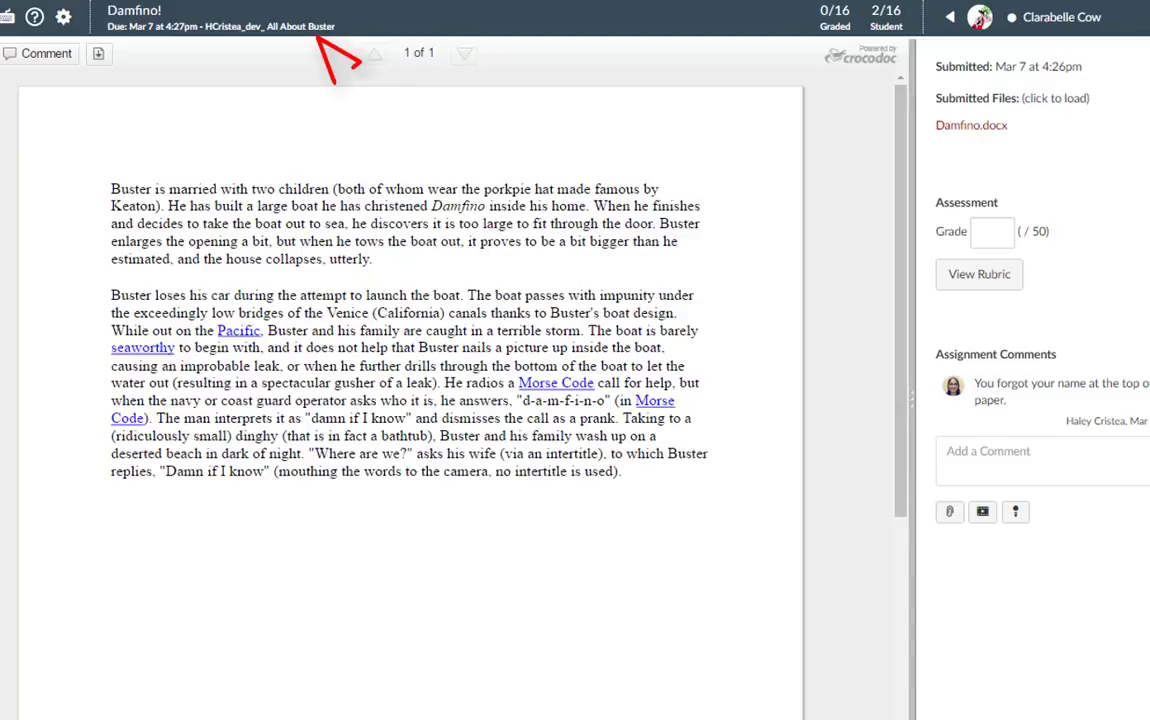
click(318, 30)
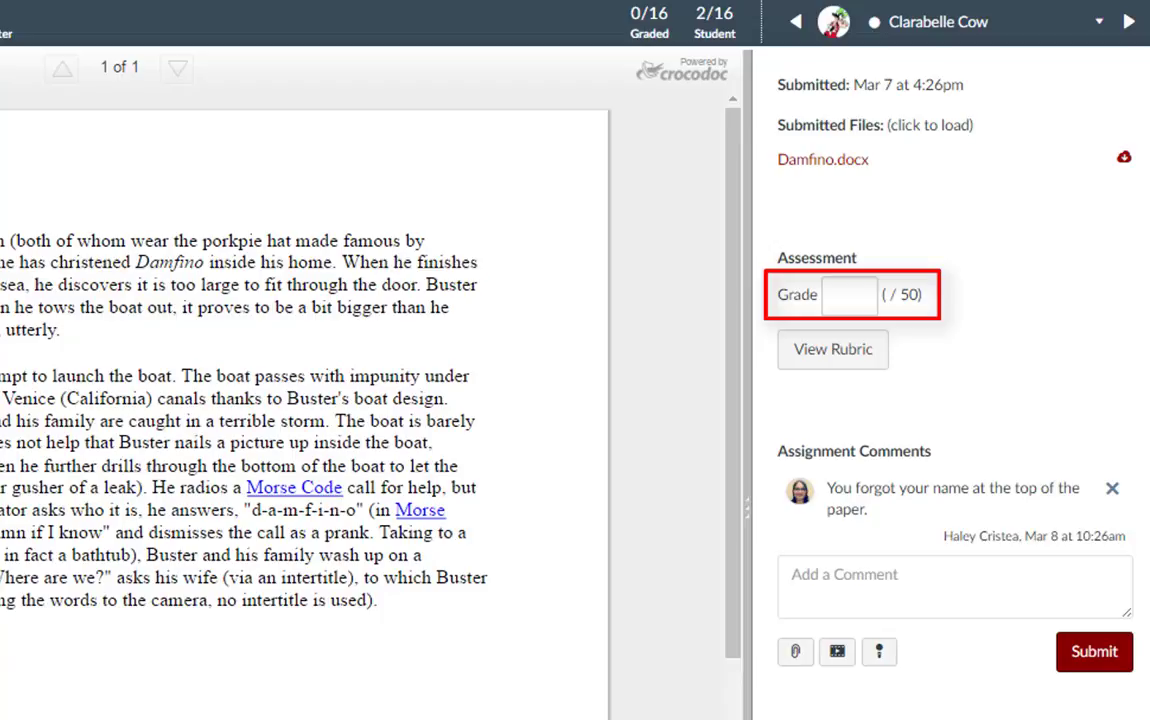
click(852, 293)
text(45)
key(Return)
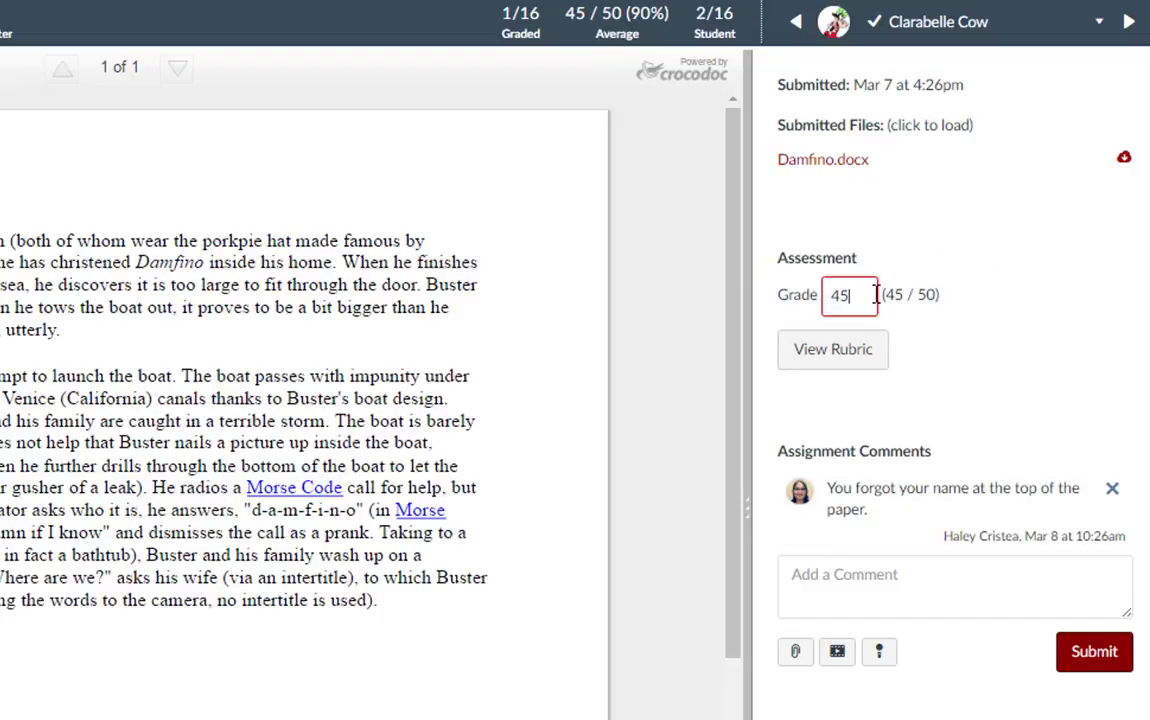
drag(862, 293, 806, 305)
key(BackSpace)
text(50)
key(Return)
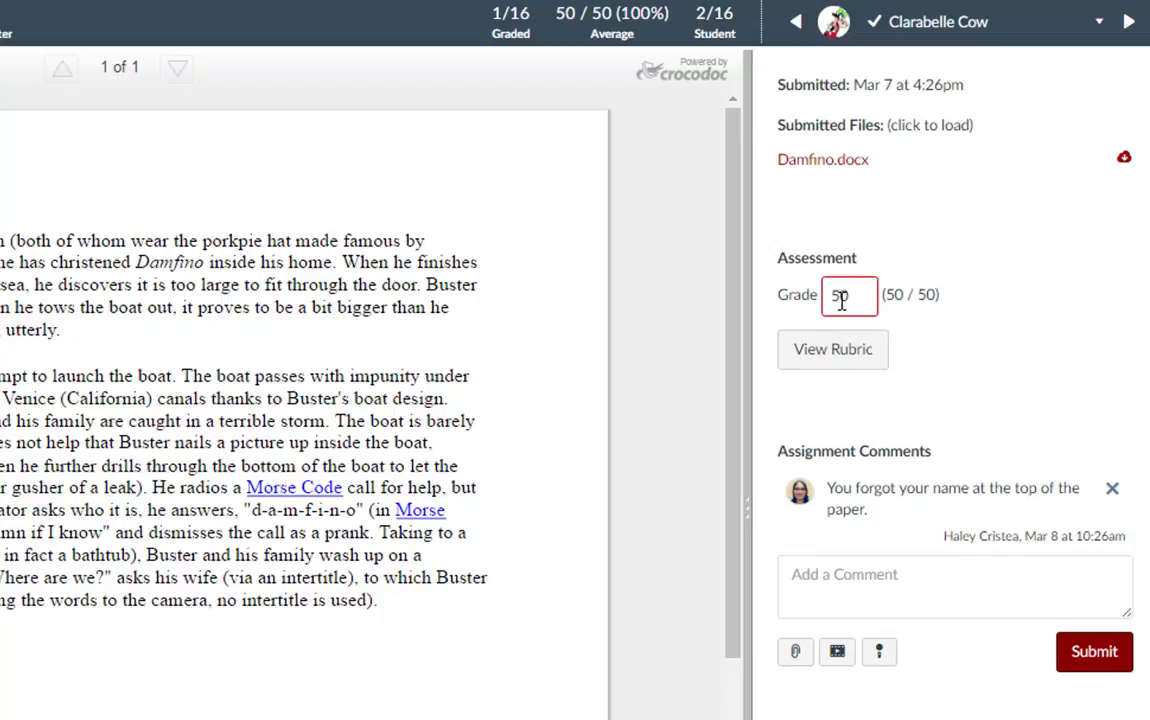
drag(858, 303, 816, 303)
key(BackSpace)
click(1024, 314)
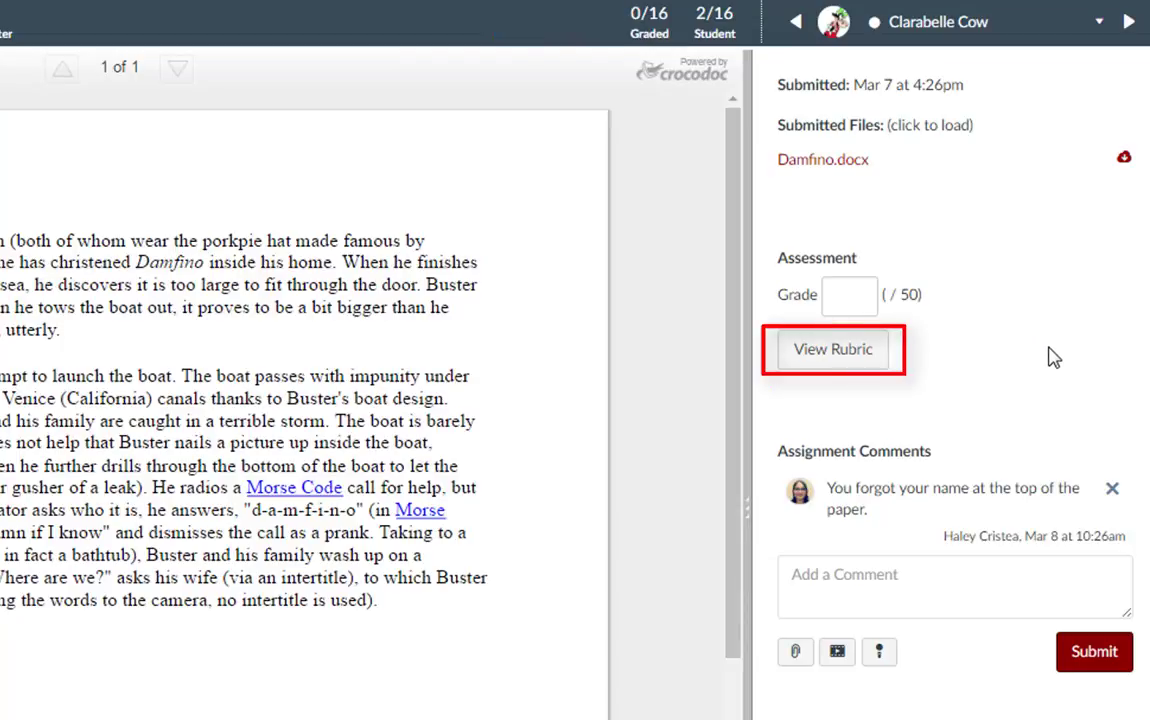
Step: Widen the grading panel, rate the paper on the Paper Rubric and save the assessment
click(838, 362)
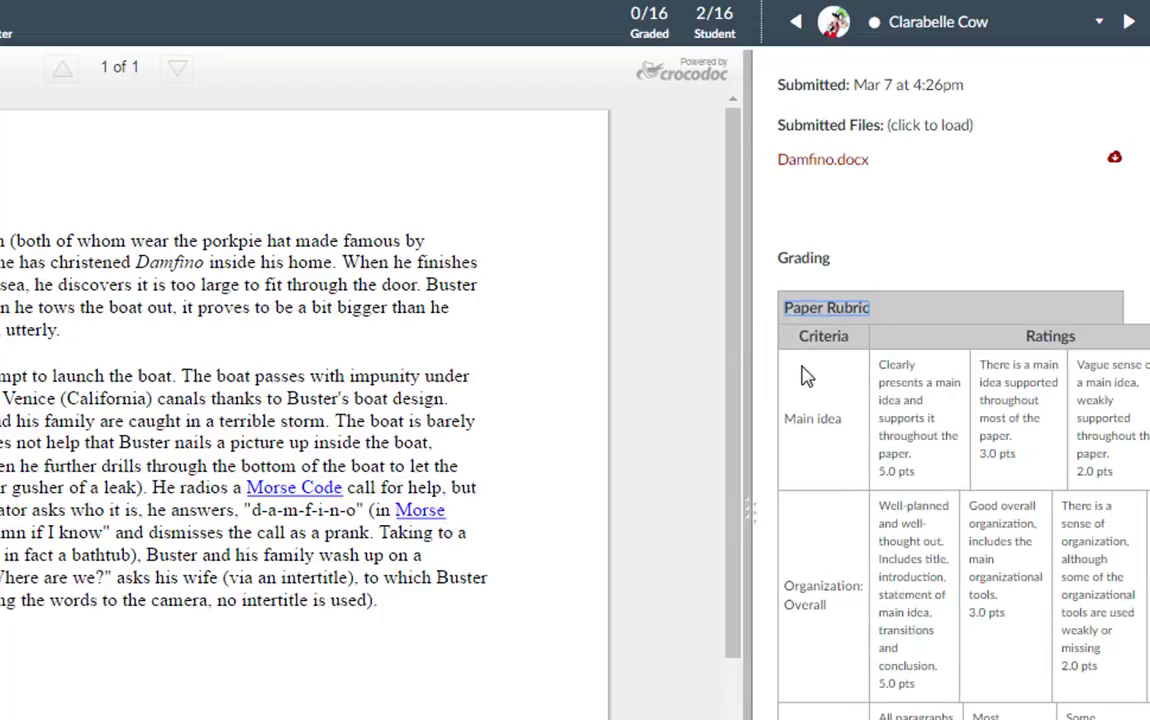
drag(758, 521, 357, 531)
scroll(670, 462, down, 10)
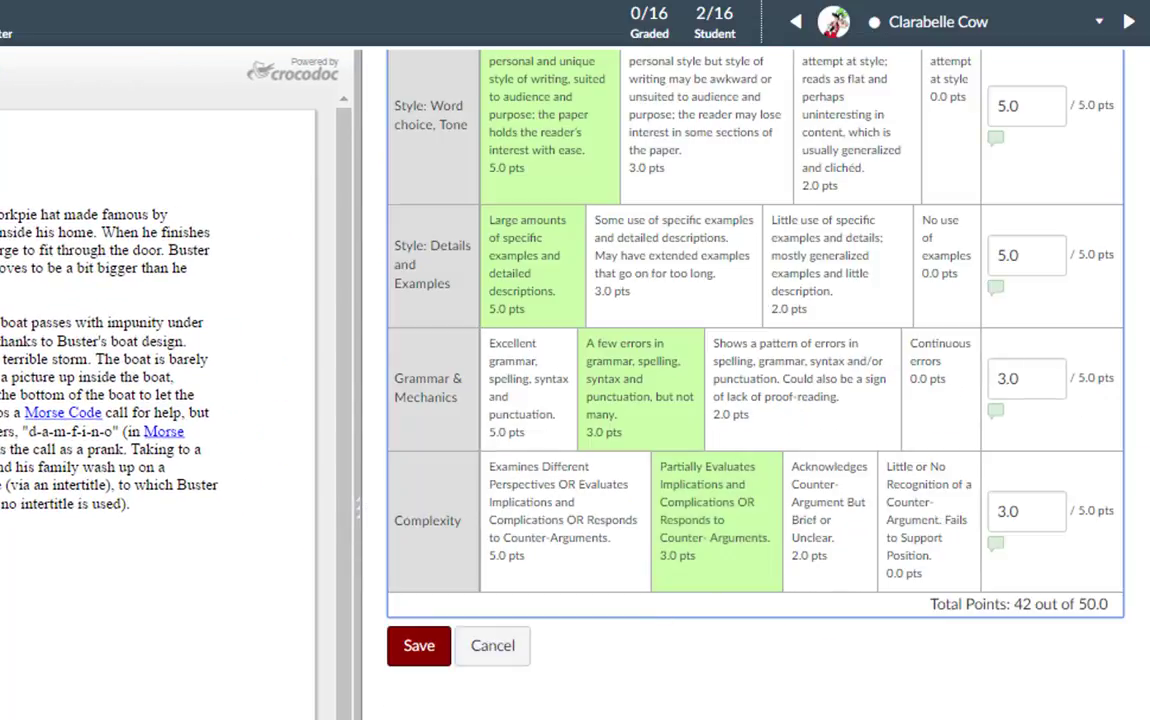
click(415, 650)
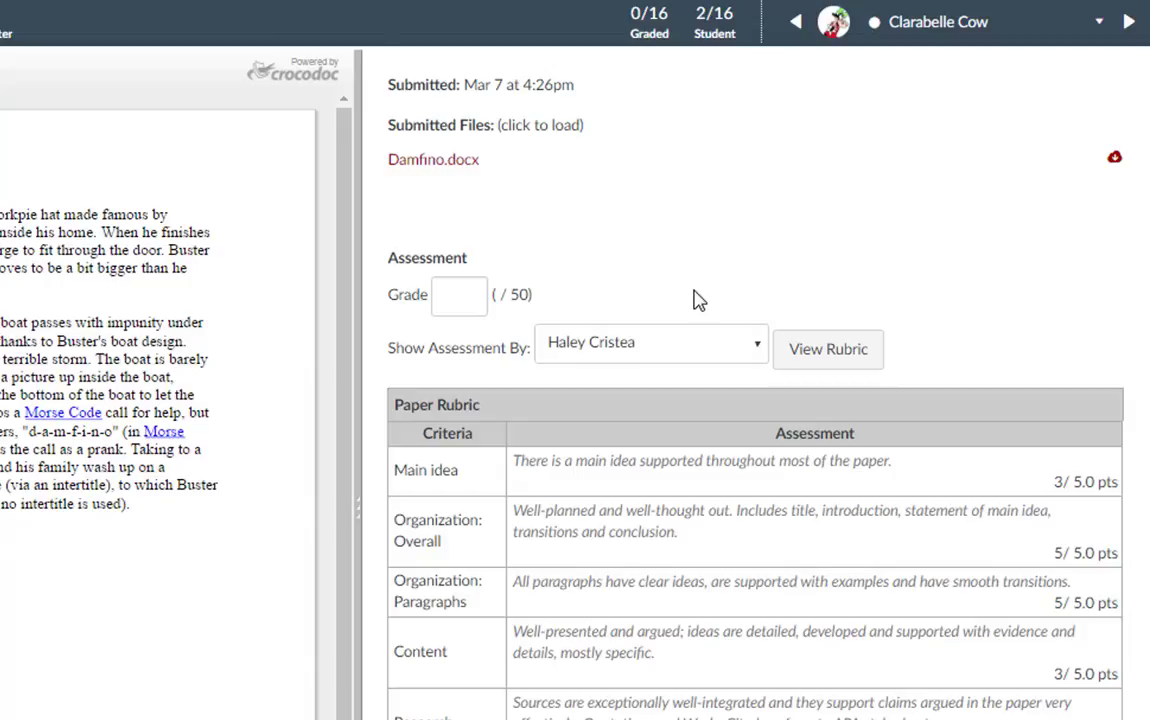
Step: Enter a grade of 500 to bring up the high-grade warning
click(470, 303)
text(500)
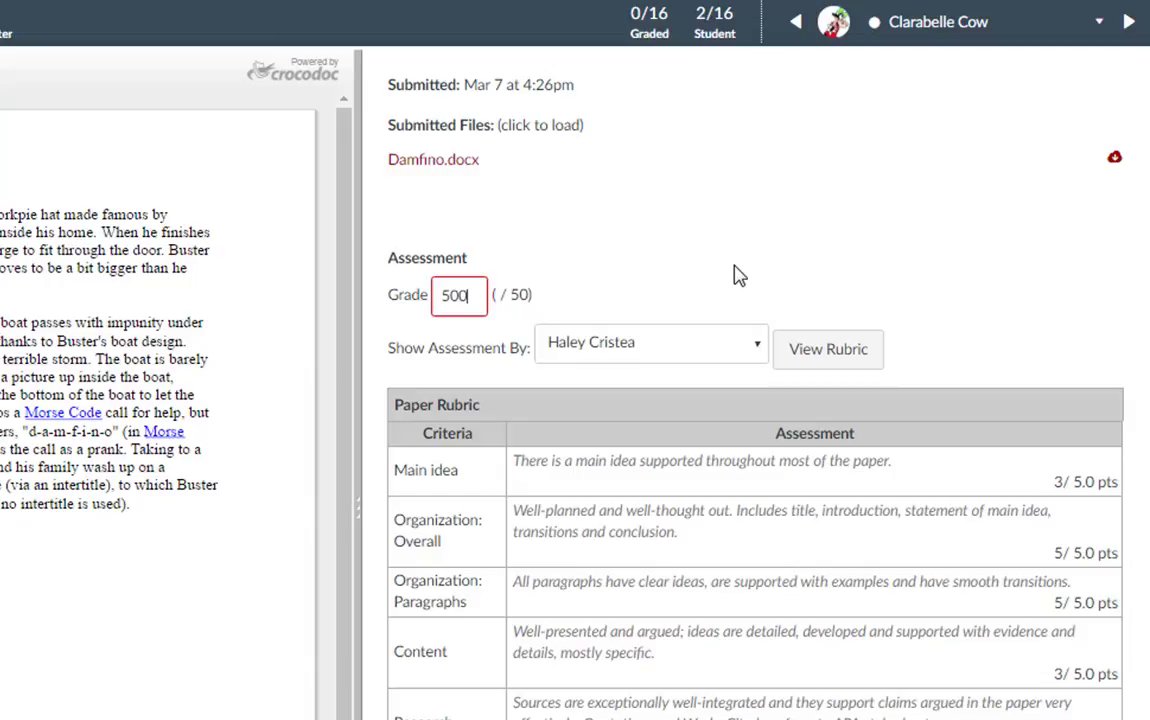
key(Return)
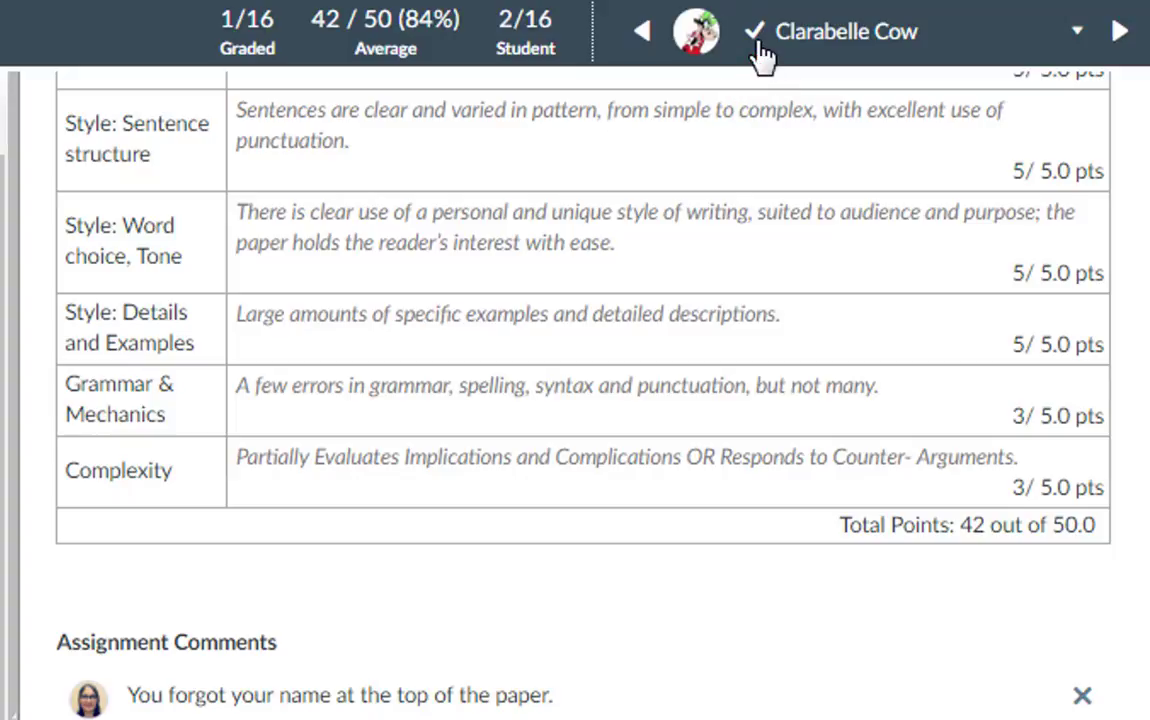
Step: Step between students, then pick the sixth student's late submission from the student list
click(1118, 42)
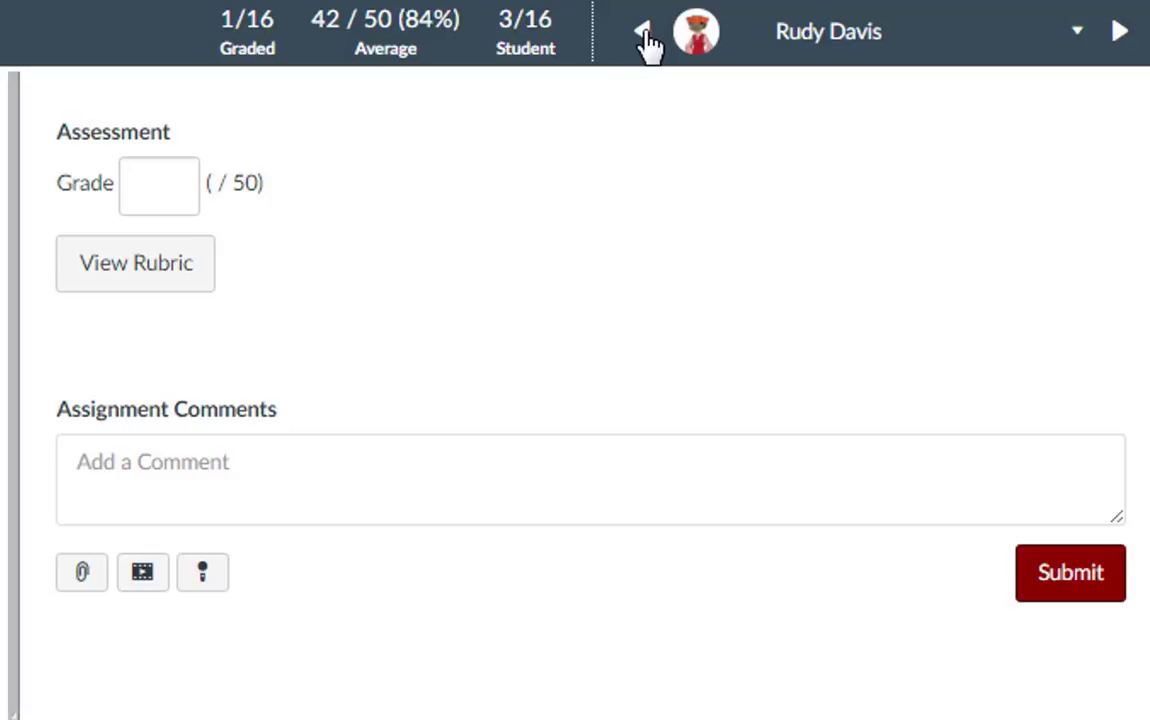
click(645, 36)
click(645, 36)
click(1078, 35)
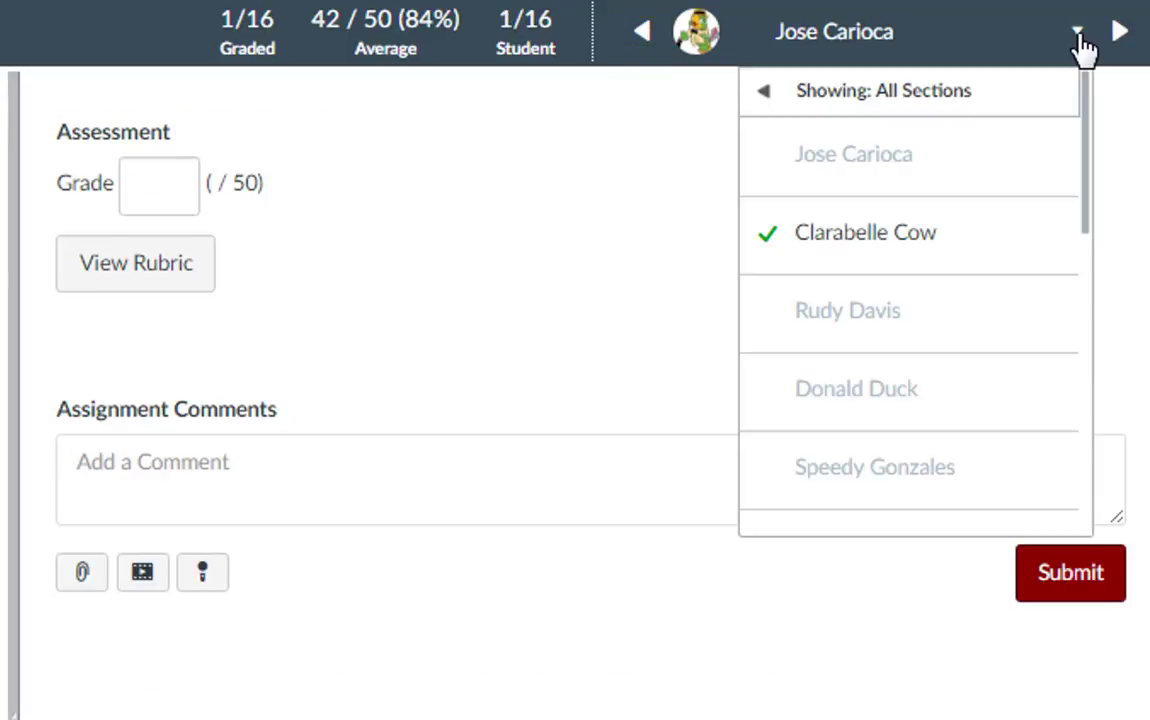
drag(1090, 105, 1086, 213)
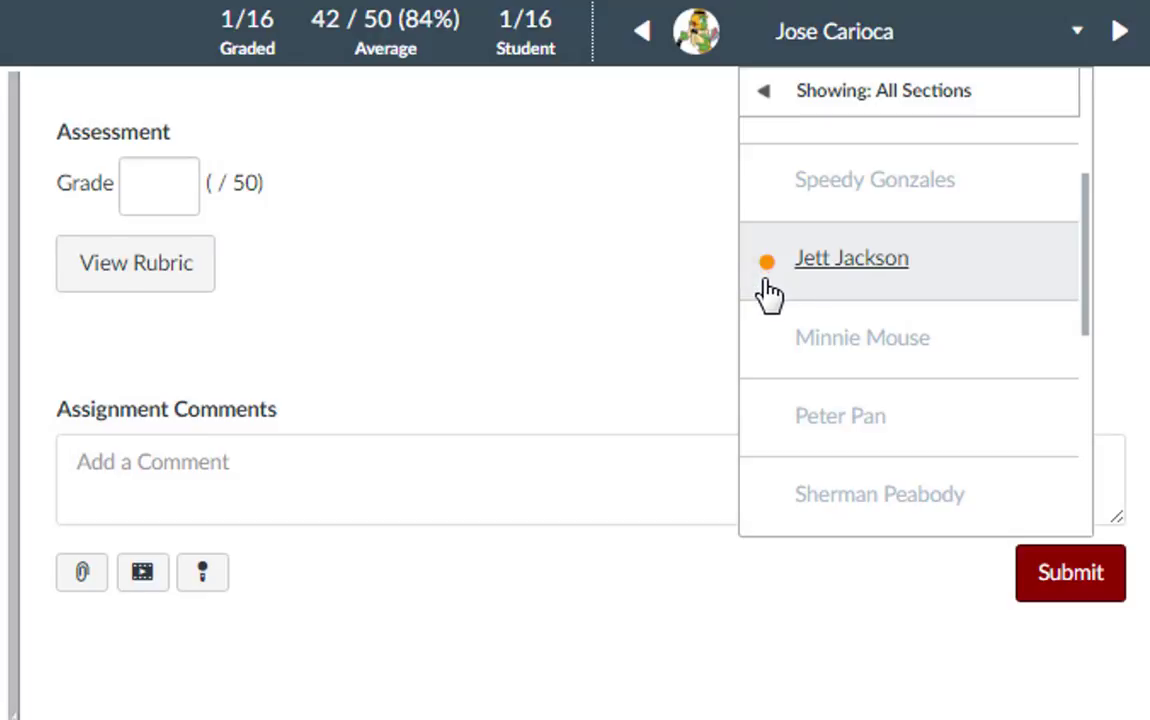
click(796, 265)
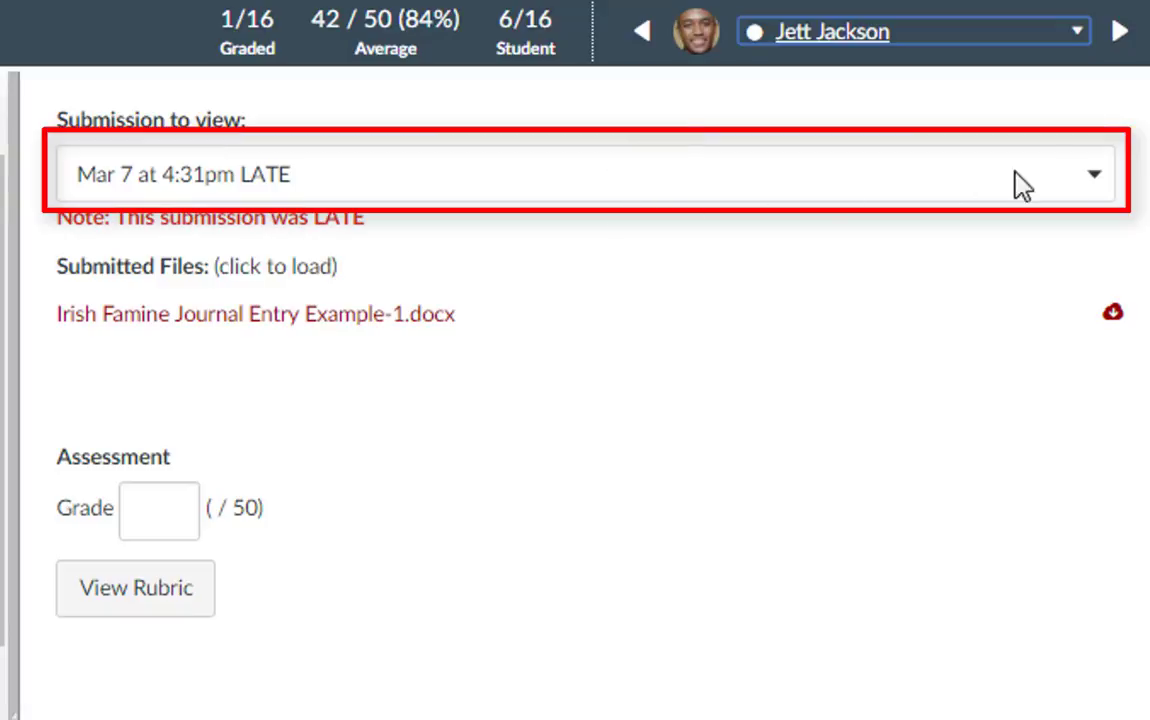
Step: View the earlier 4:30pm submission, then switch back to the latest 4:31pm one
click(1095, 178)
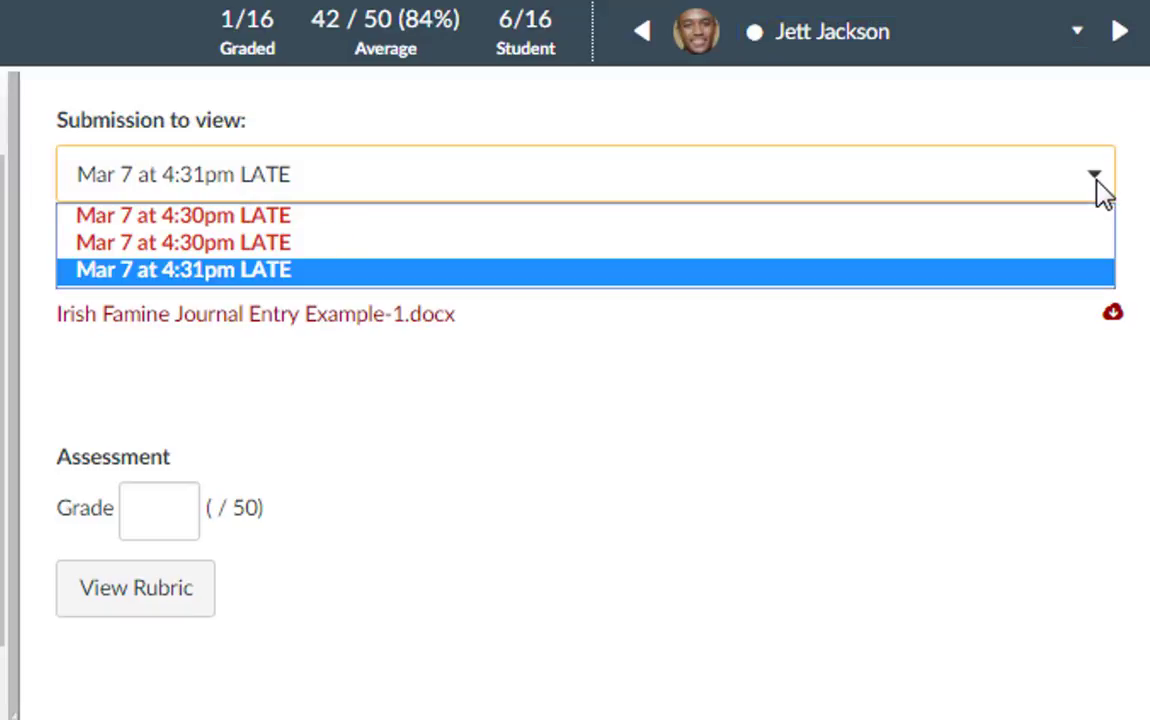
click(899, 229)
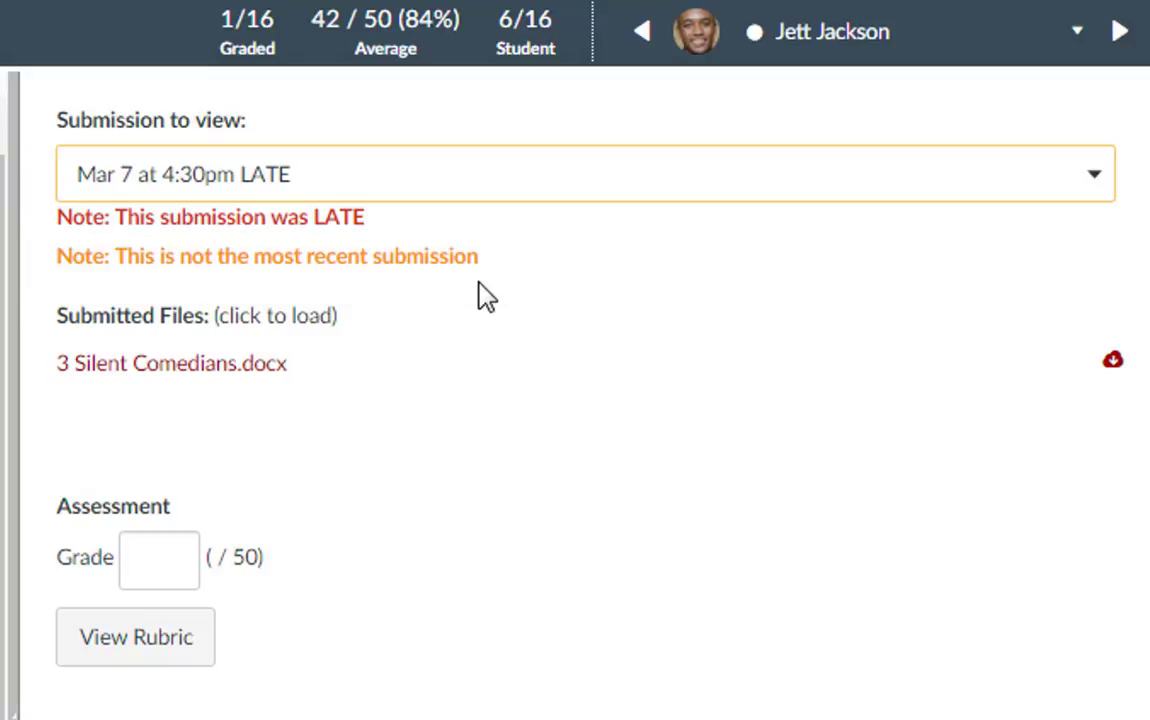
click(1115, 188)
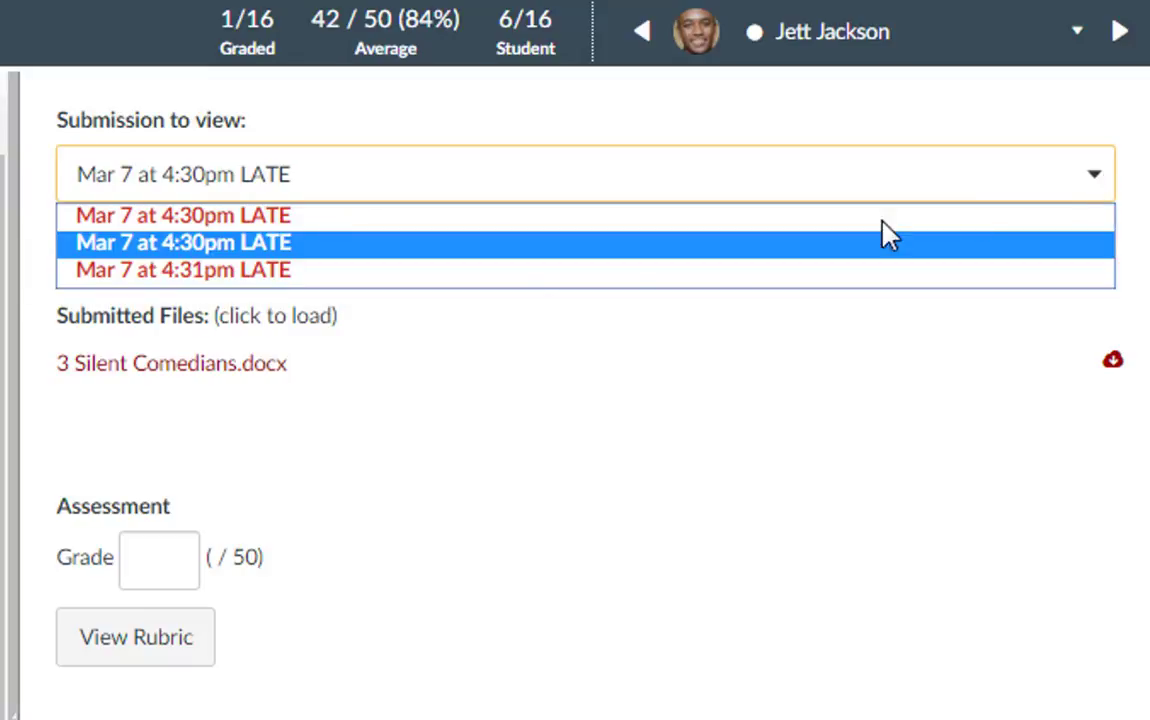
click(352, 274)
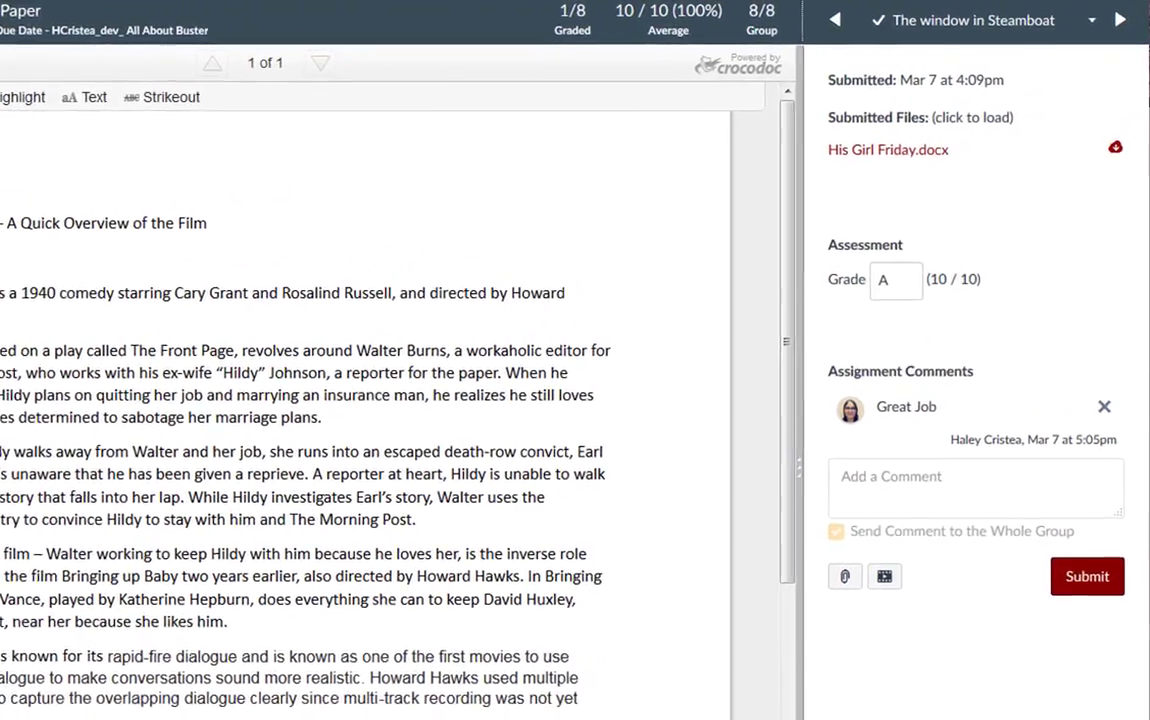
Step: Open the Group Paper's group list and close it again
click(1086, 24)
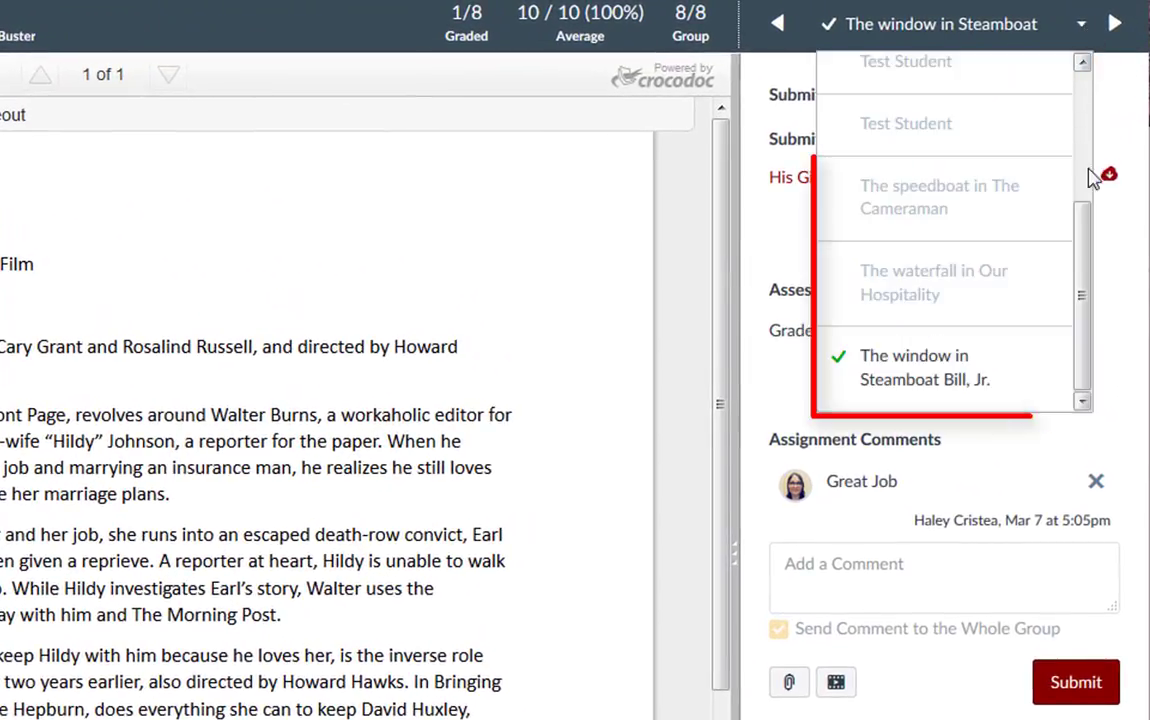
click(978, 372)
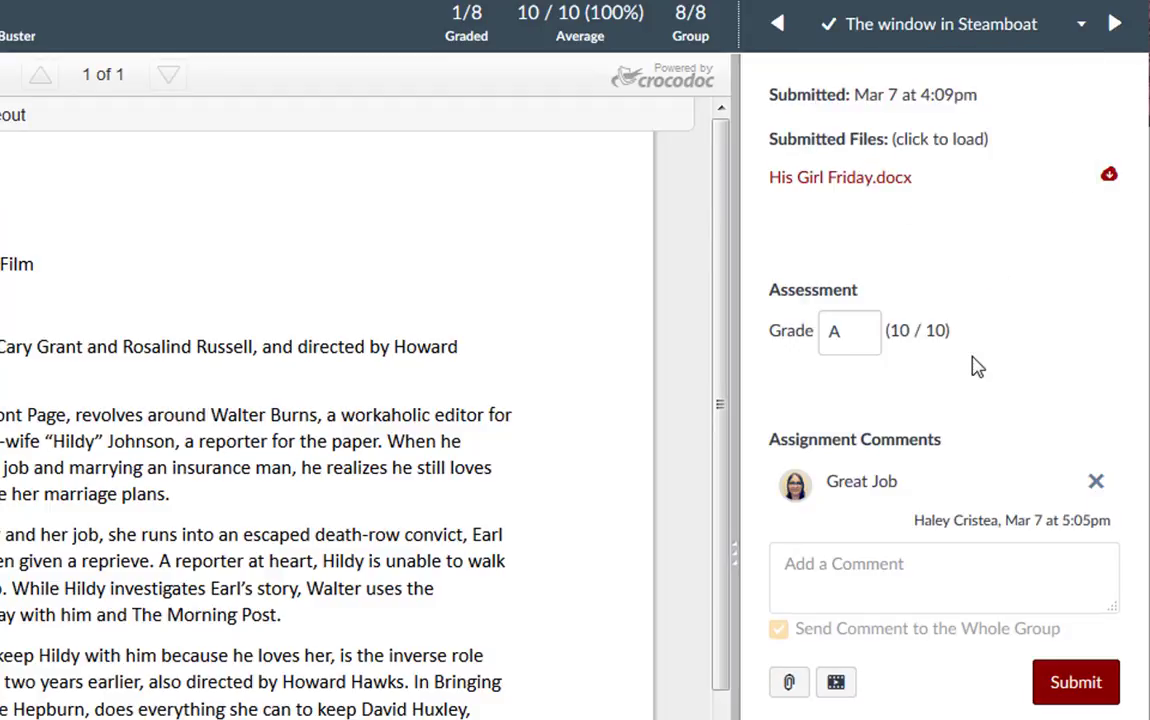